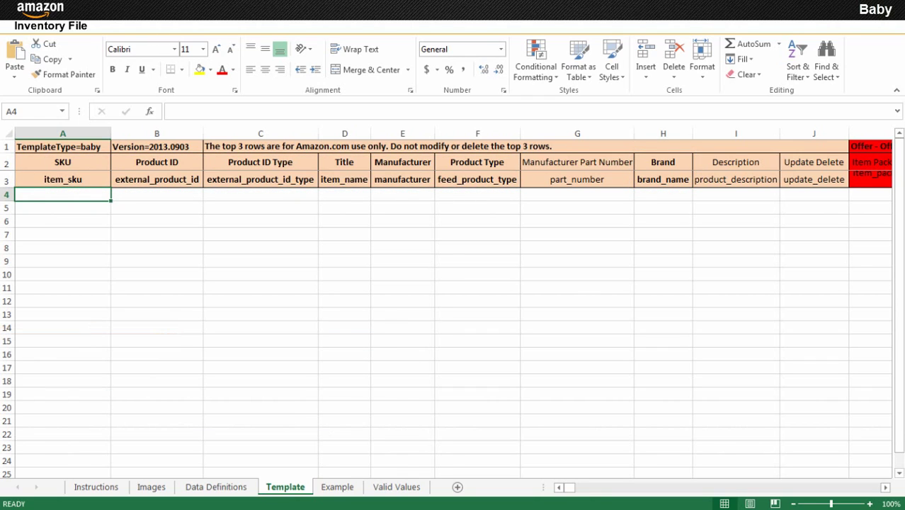
type("P0")
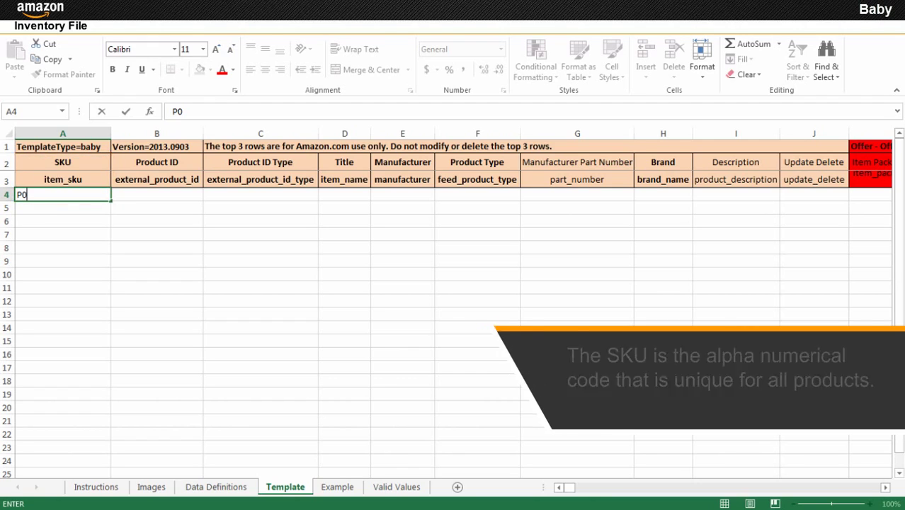
key("Tab")
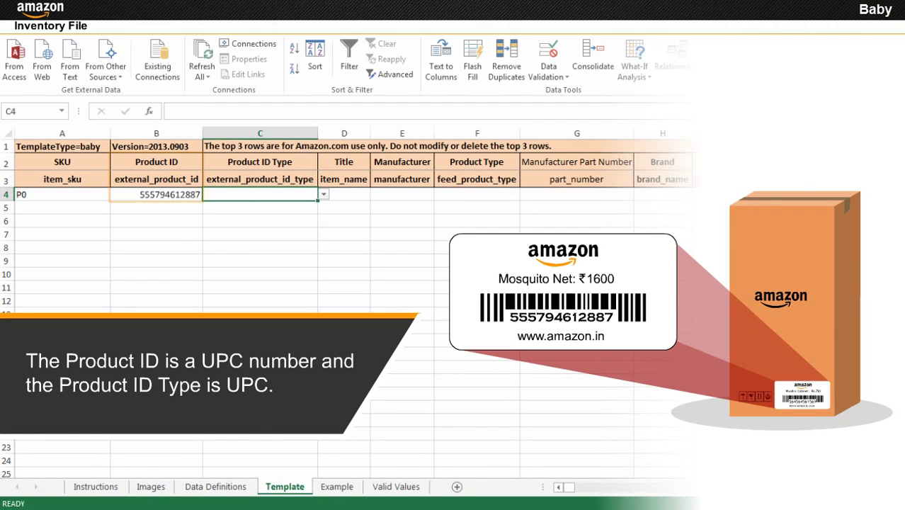
left_click(324, 194)
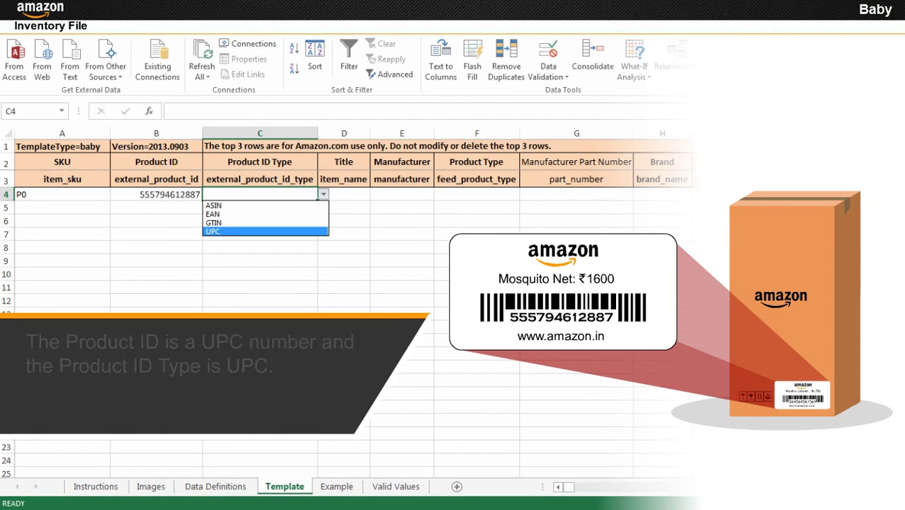
left_click(241, 232)
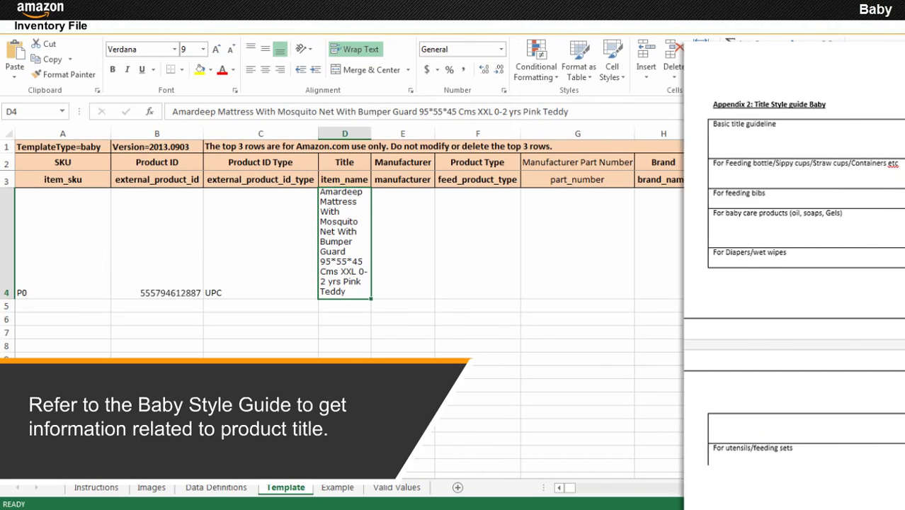
Enter Amardeep and Co as the row 4 manufacturer and set the product type to BabyProducts
left_click(403, 243)
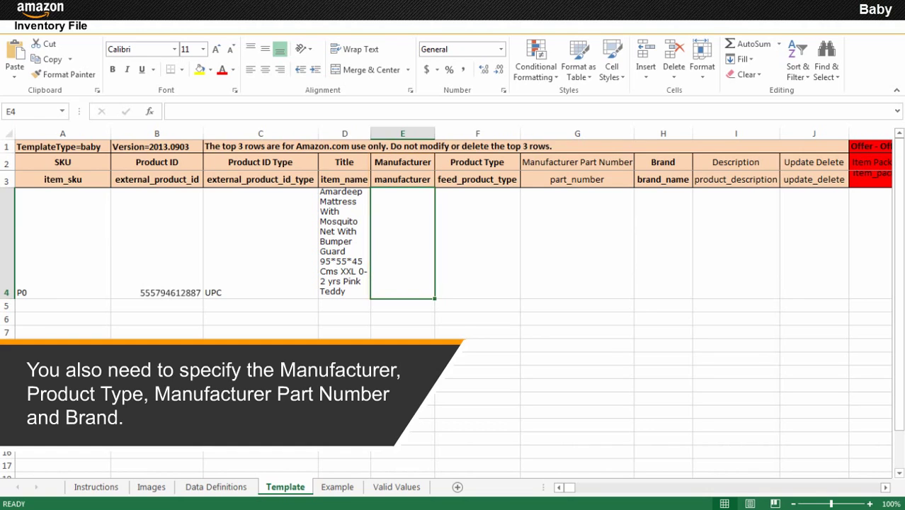
type("Amardeep and Co")
key("Tab")
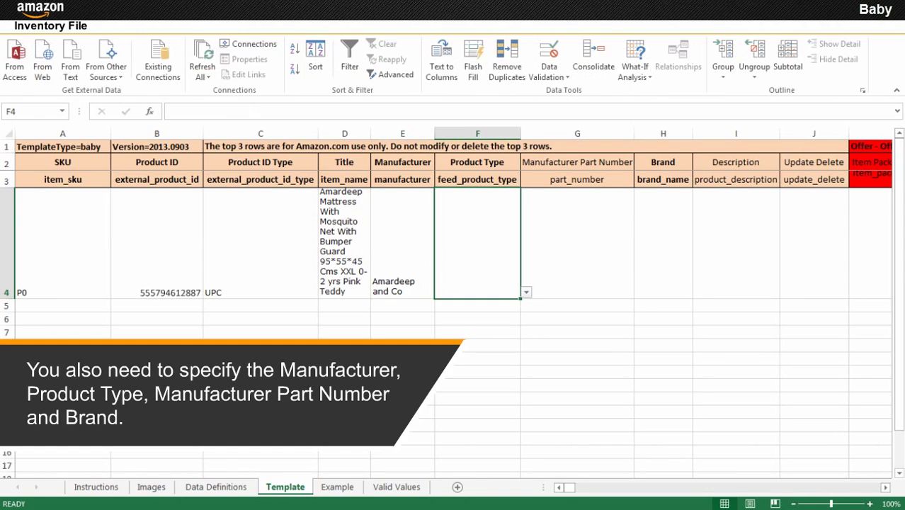
key("alt+Down")
key("Return")
Enter MT-06 Pink Teddy as the manufacturer part number and Amardeep and Co as the brand
key("Tab")
type("MT-06 Pink Teddy")
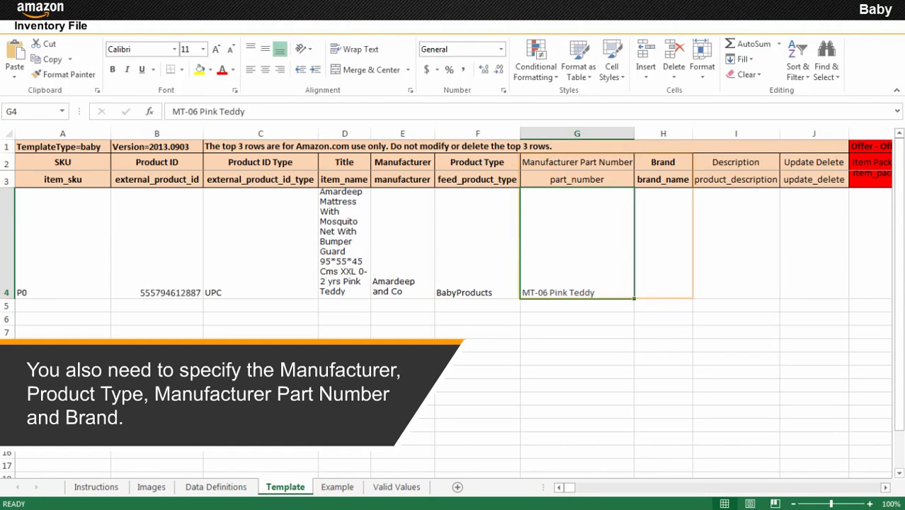
key("Tab")
type("Amardeep and Co")
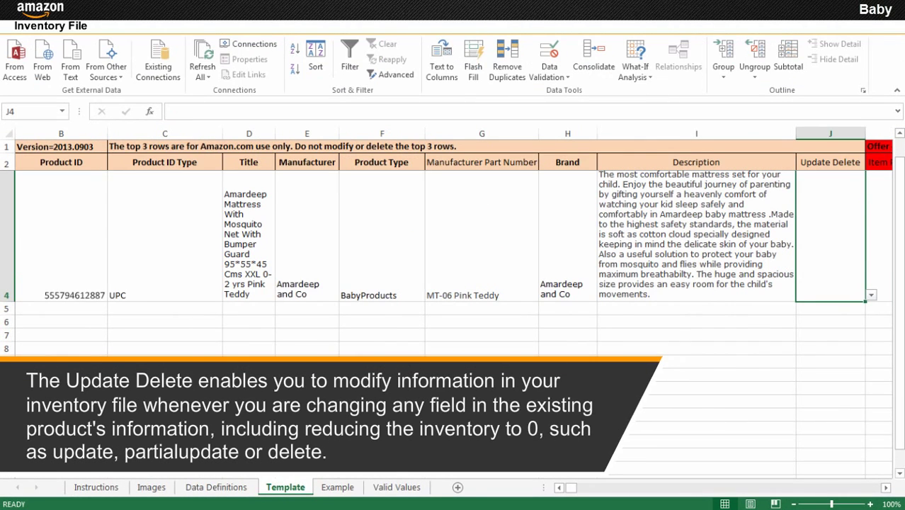
Set the product's Update Delete value to update and its Item Condition to New
key("alt+Down")
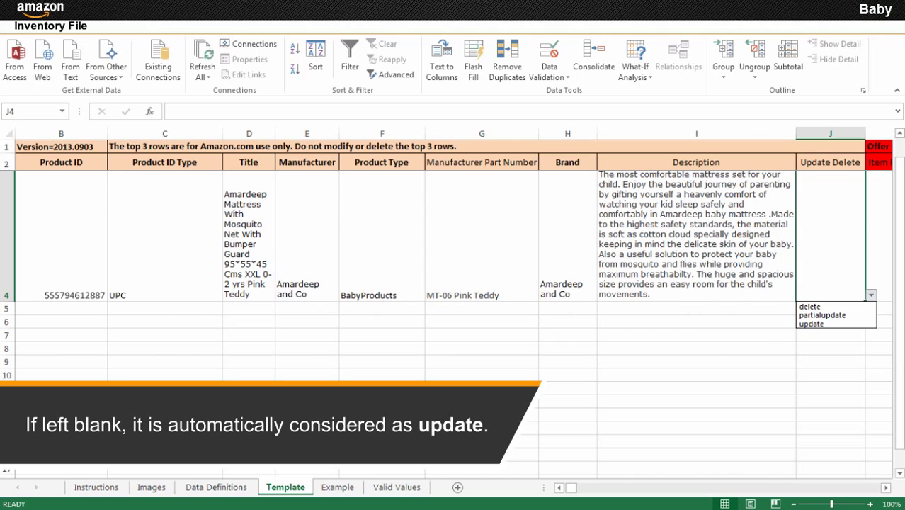
left_click(813, 324)
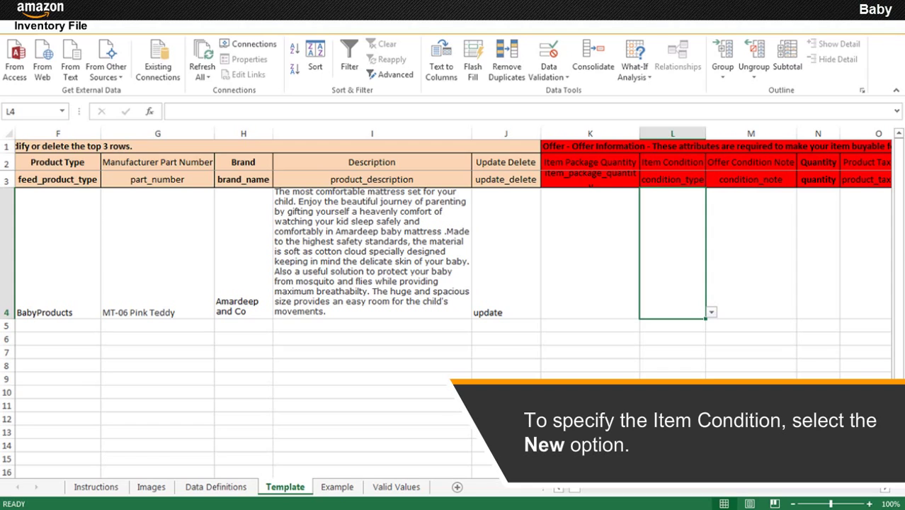
key("Return")
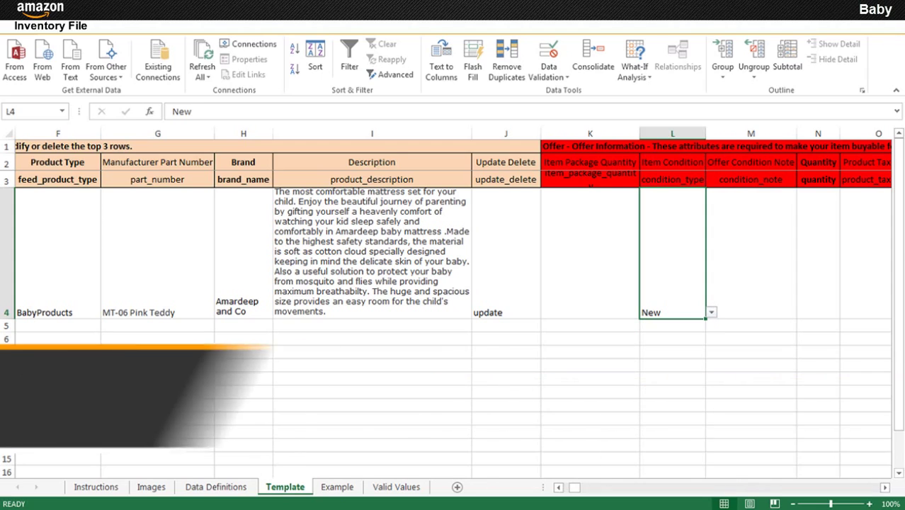
Enter a quantity of 50 and a standard price of 1600 for the product
left_click(818, 253)
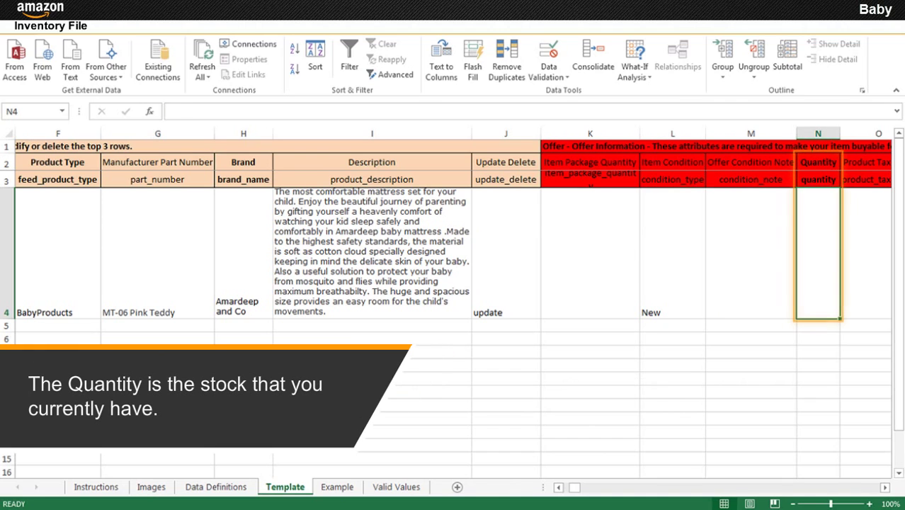
type("50")
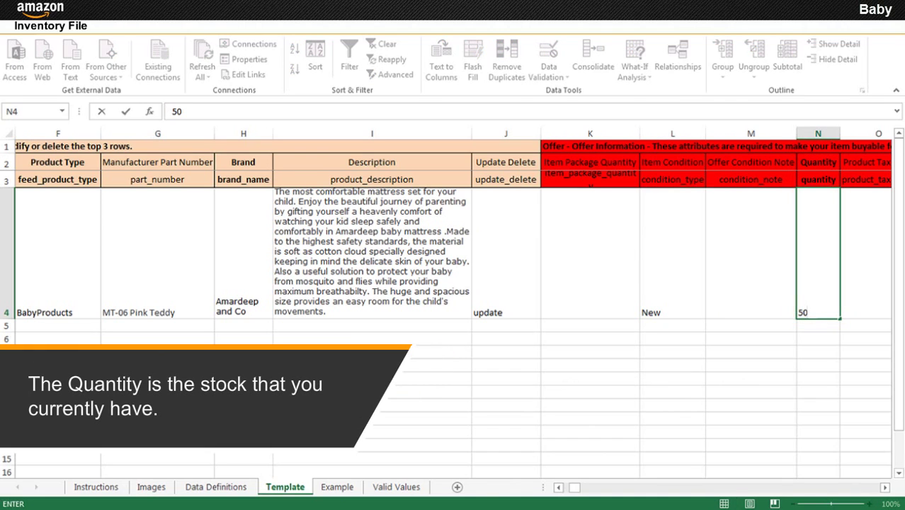
key("Tab")
key("Tab")
key("Tab")
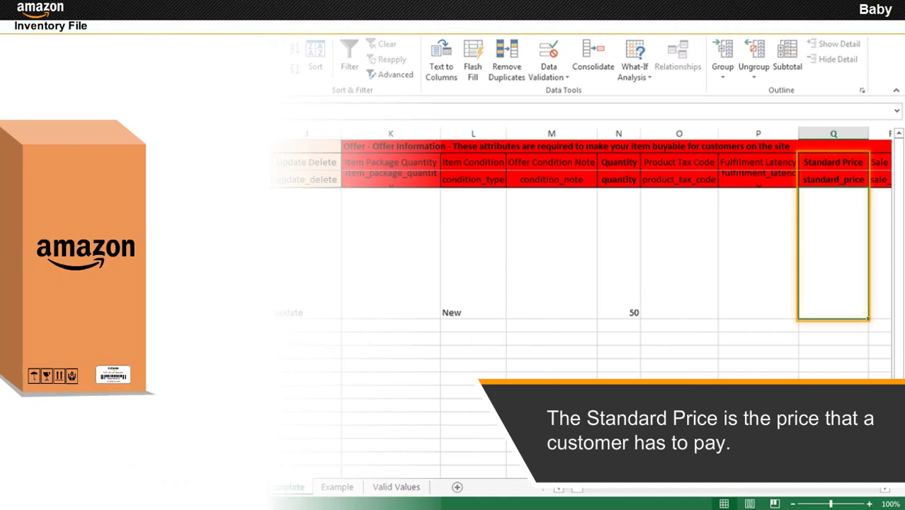
type("1600")
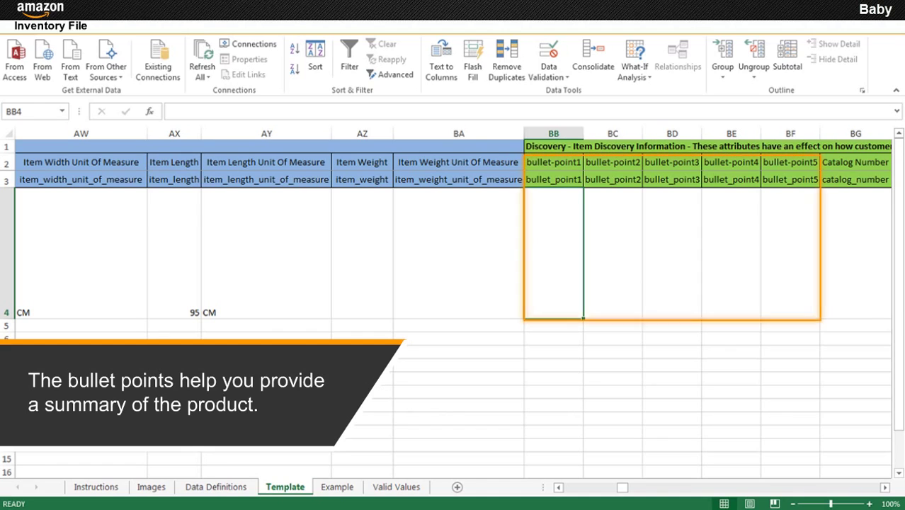
Fill in bullet-point1 with "The sturdy construction of thick mesh ensures maximum protection"
type("The sturdy construction of thick mesh ensures maximum protection")
key("ctrl+Return")
Fill bullet-point2 with "The boundary of the mattress will not let your child slip off the mattress." and bullet-point3 with "Foldable, Light Weight and easy to carry"
key("Tab")
type("The boundary of the mattress will not let your child slip off the mattress.")
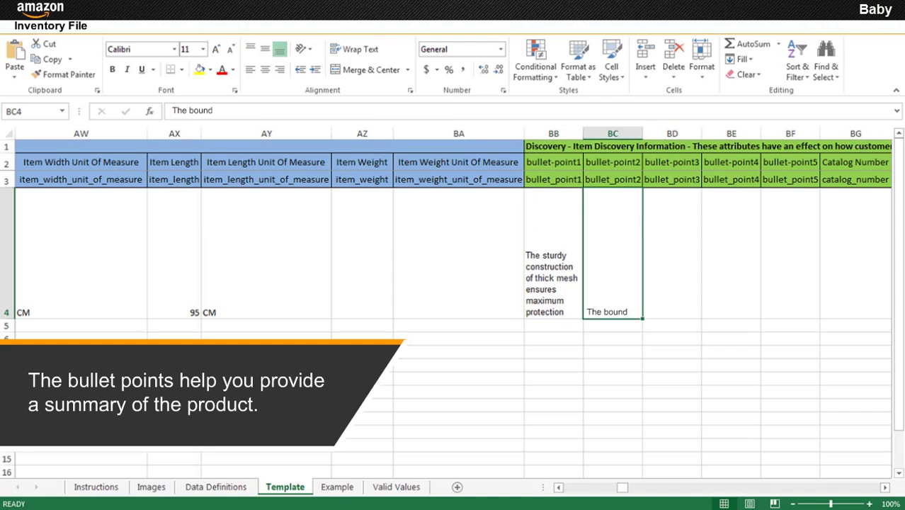
key("Tab")
type("Foldable, Light Weight and easy to carry")
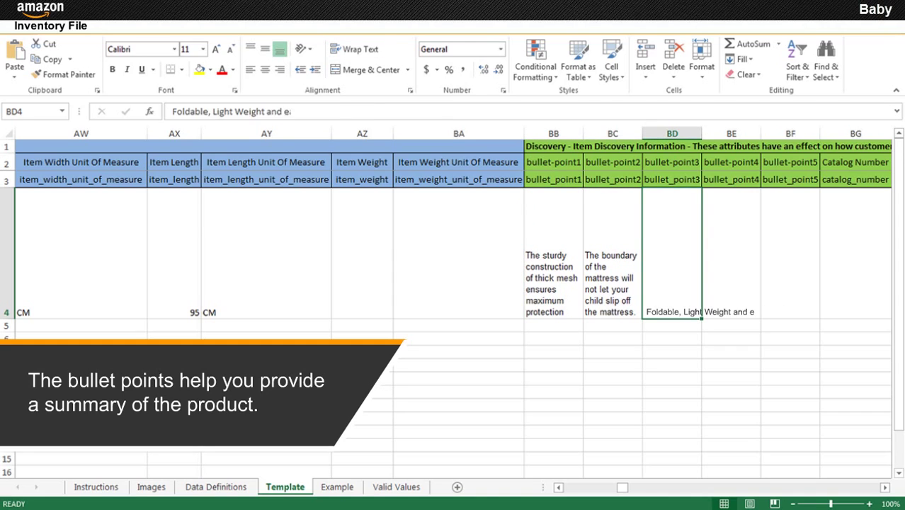
key("ctrl+Return")
Fill bullet-point4 with "Supported by strong plastic Wire Frame." and bullet-point5 with "Ideal for newborns till 2 years."
key("Tab")
type("Supported by strong plastic Wire Frame.")
key("ctrl+Return")
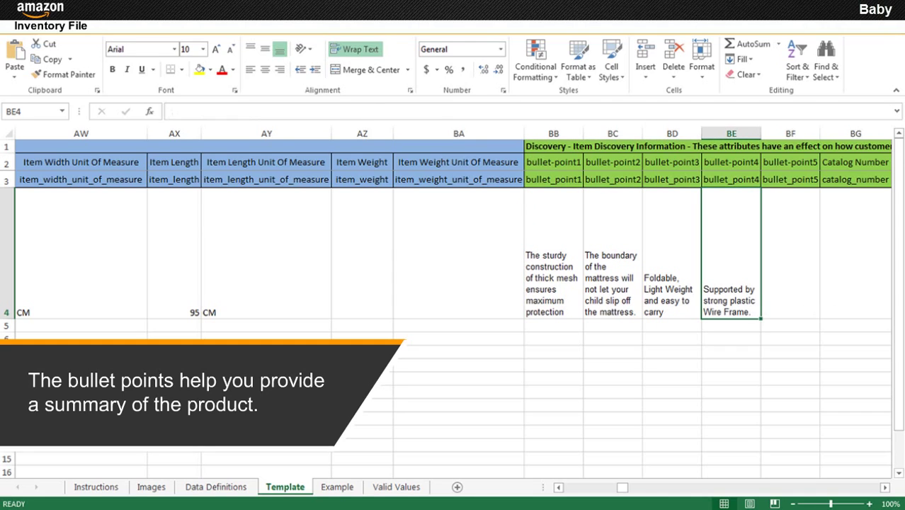
key("Tab")
type("Ideal for newborns till 2 years.")
key("ctrl+Return")
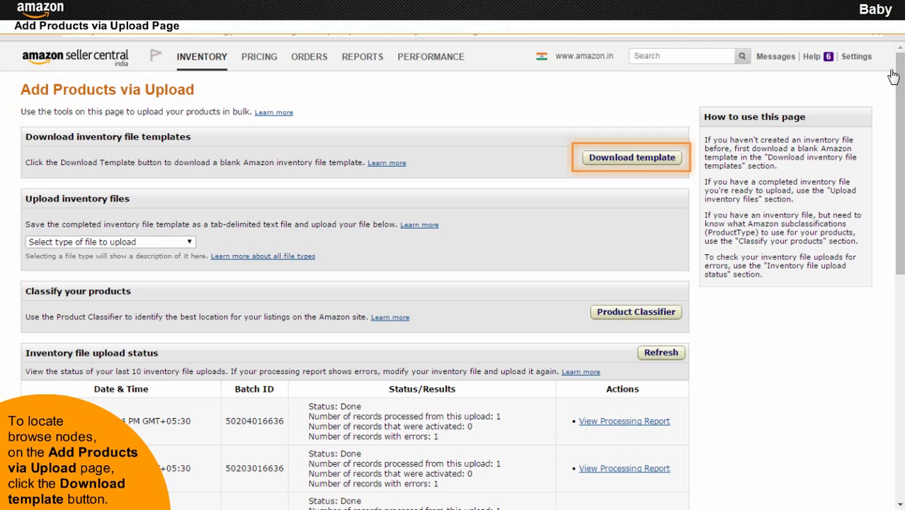
From Seller Central's Add Products via Upload page, open the inventory file templates and download the Baby browse tree guide
left_click(630, 161)
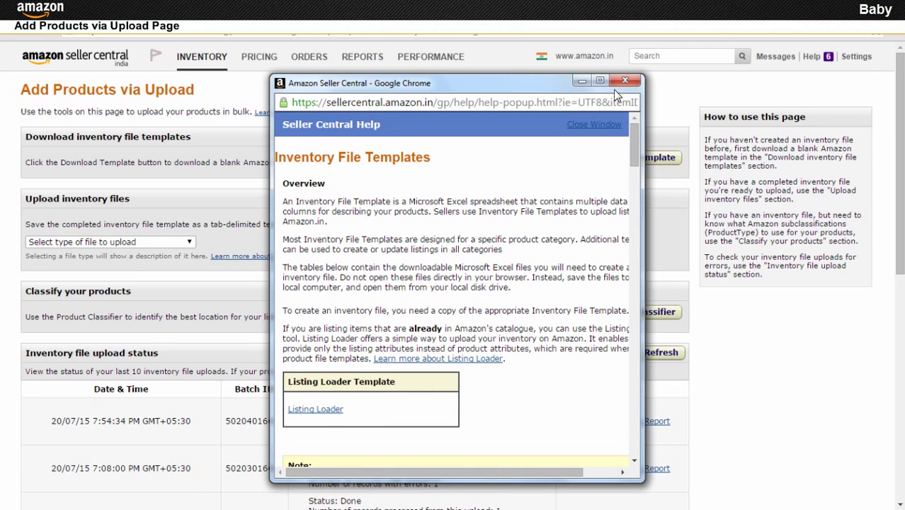
left_click(600, 81)
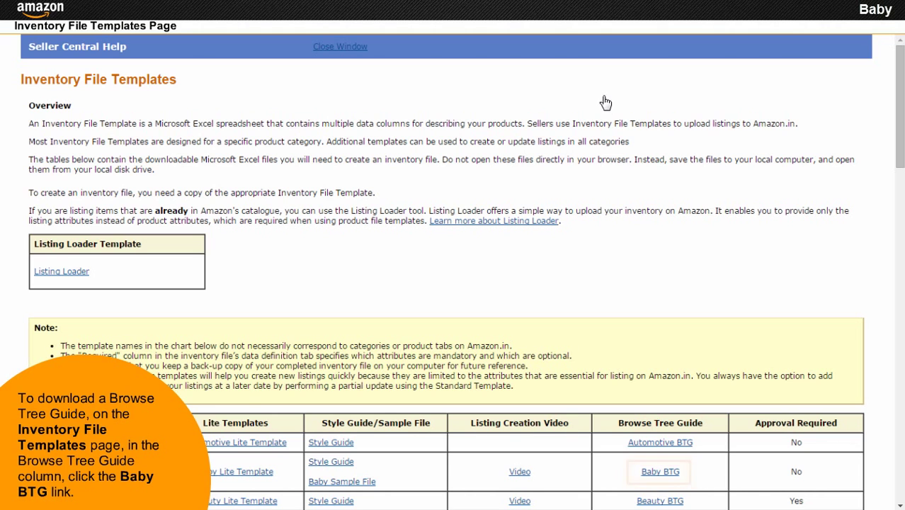
left_click(657, 472)
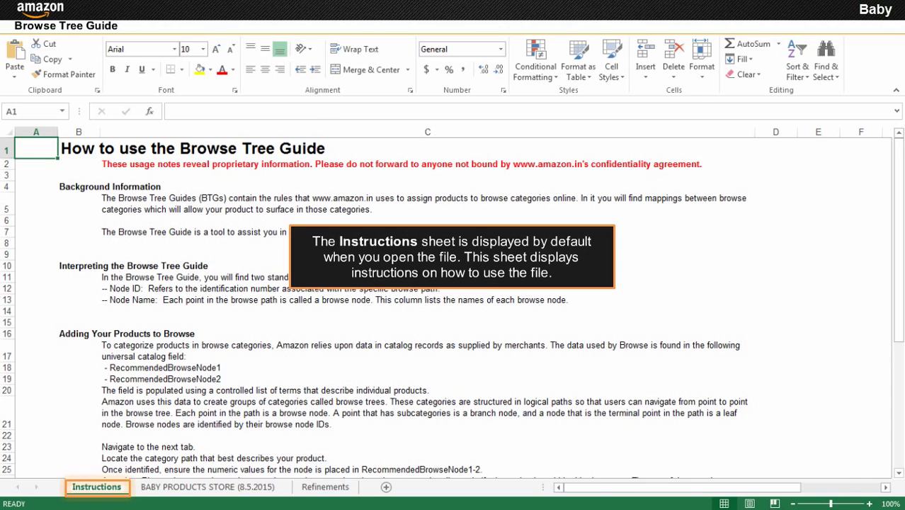
Filter the Node Path column of the BABY PRODUCTS STORE sheet by "Mosquito Protection"
key("ctrl+Page_Down")
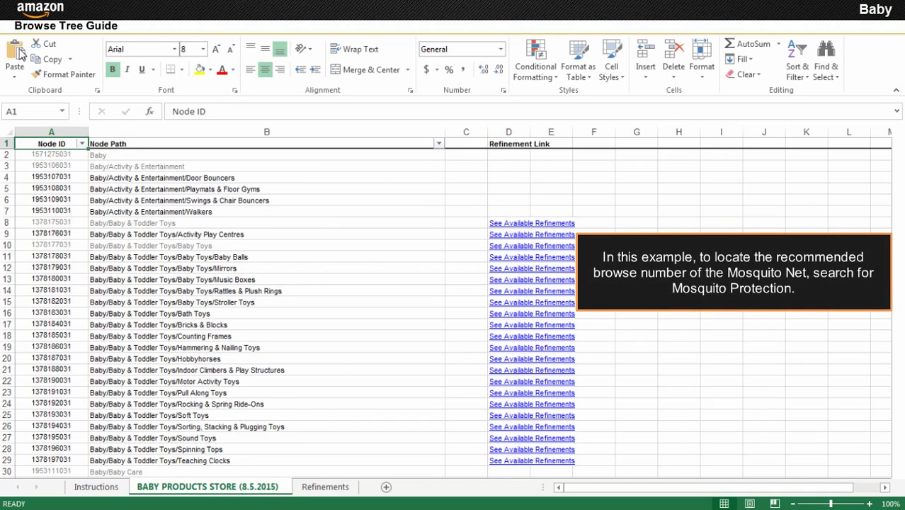
left_click(439, 144)
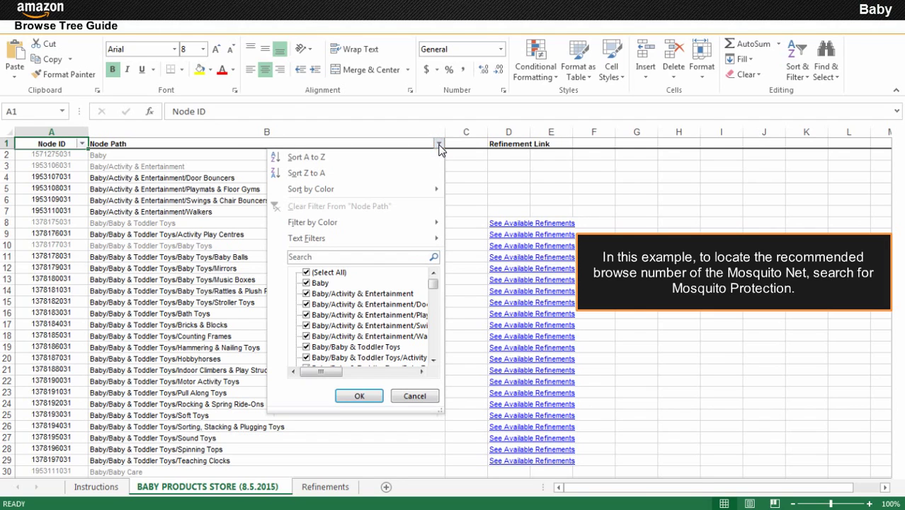
type("Mosquito Protection")
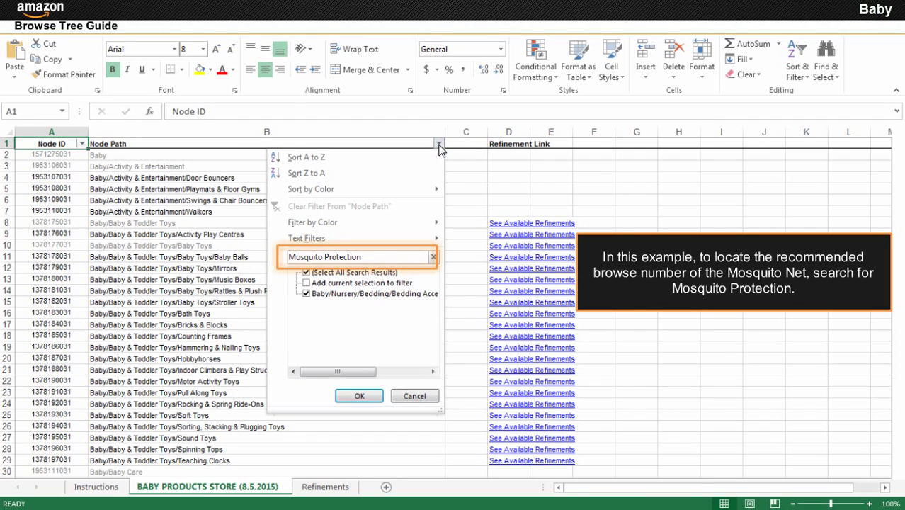
left_click(357, 397)
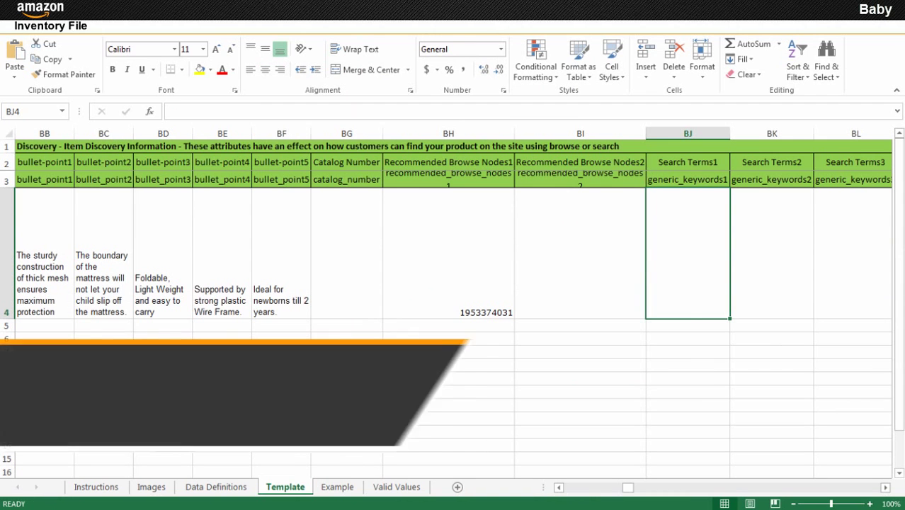
In the inventory file, enter "Baby mosquito net", "Kids mosquito net" and "Mosquito Protection" as Search Terms 1 to 3 in row 4
type("Baby mosquito net")
key("Tab")
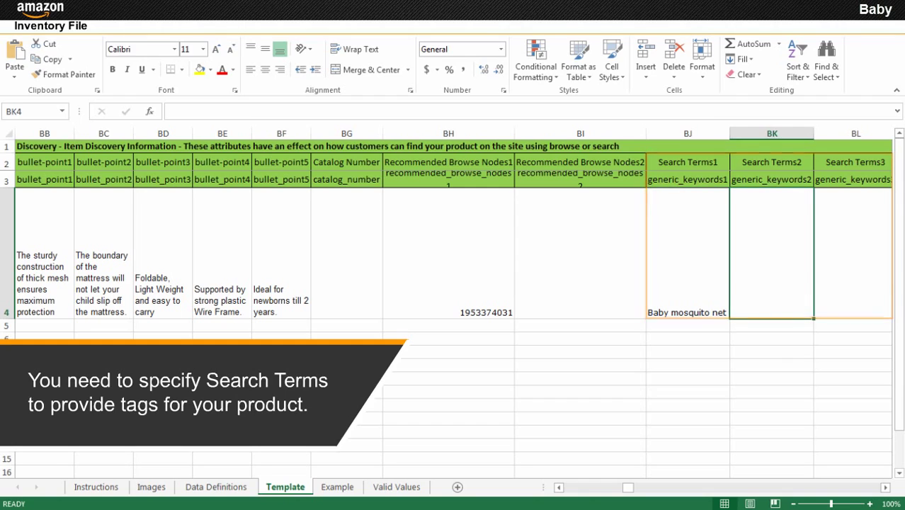
type("Kids mosquito net")
key("Tab")
type("Mosquito Pr")
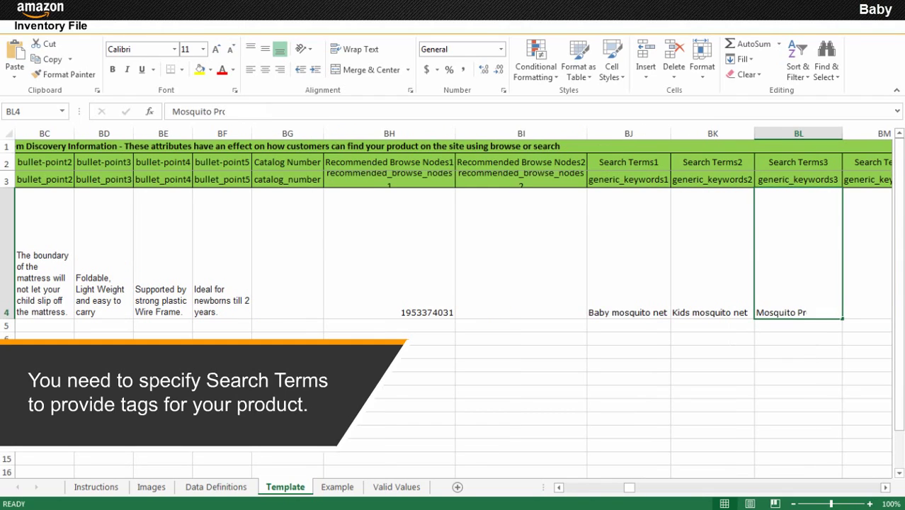
type("otection")
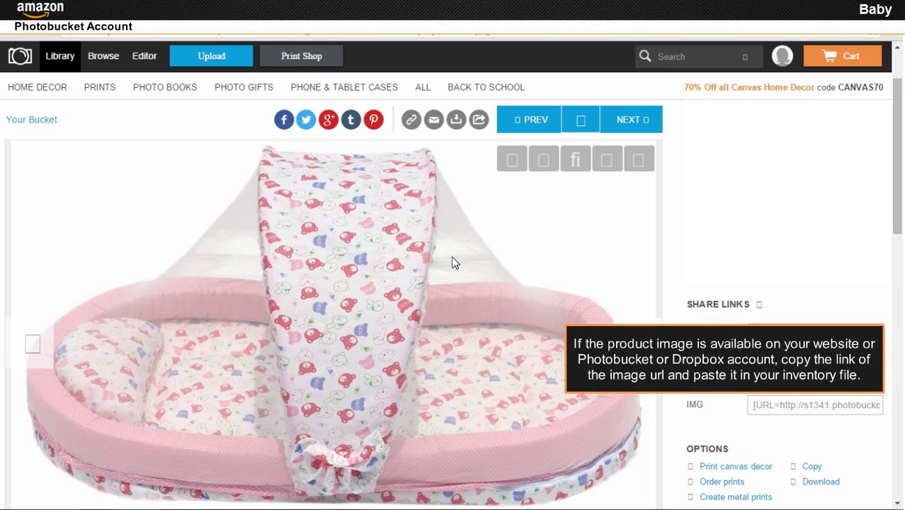
Copy the product image's URL from Photobucket and paste it into the inventory file's Main Image URL cell in row 4
right_click(452, 255)
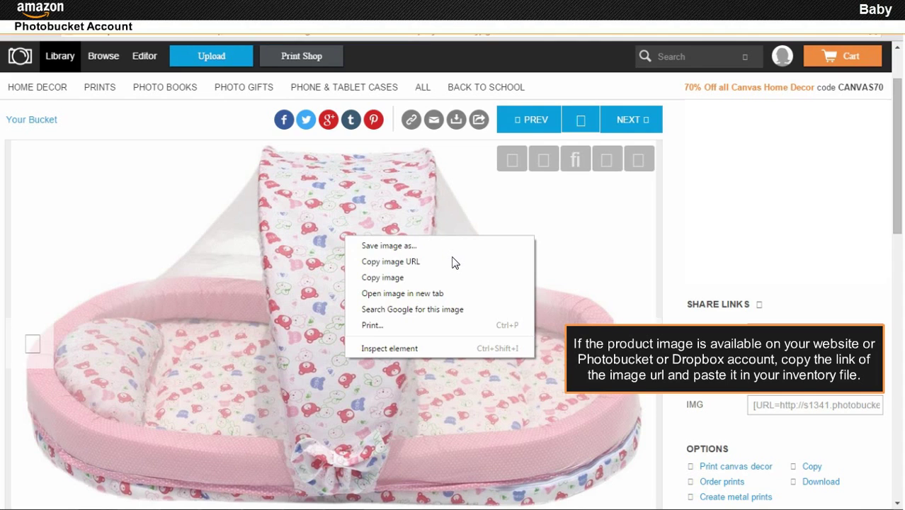
left_click(412, 260)
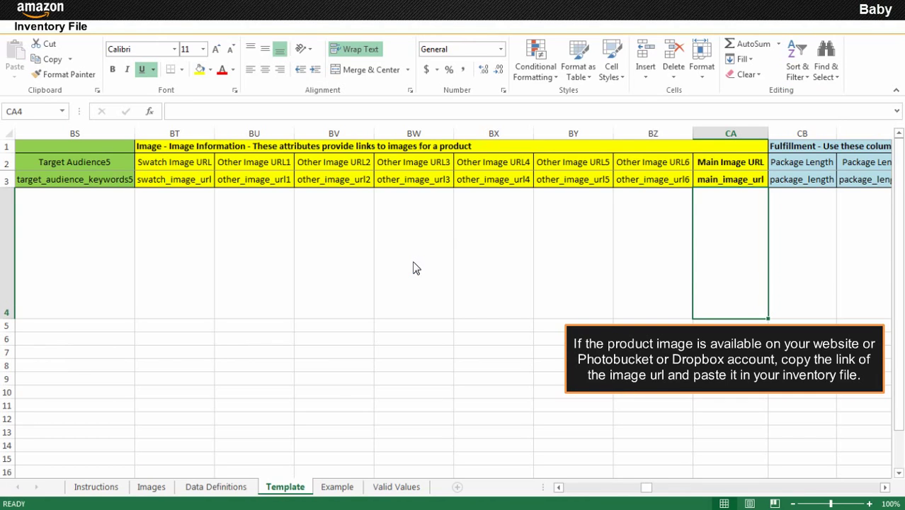
key("ctrl+v")
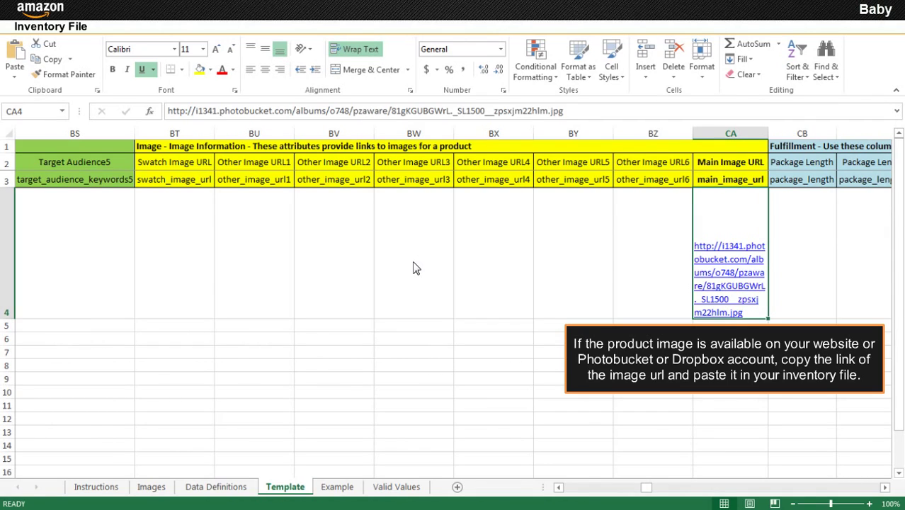